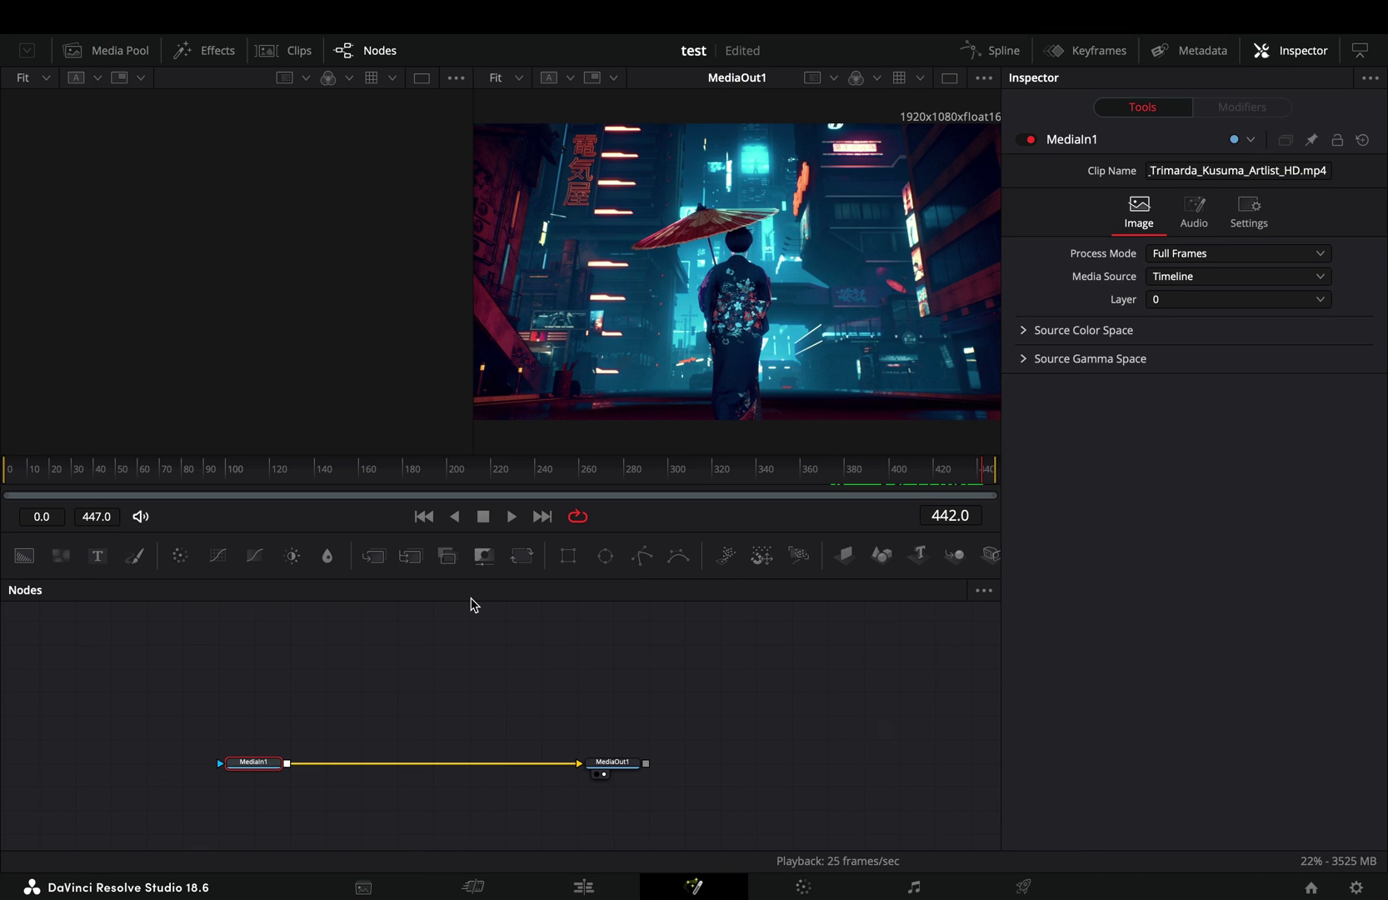
- Insert Merge1 between MediaIn1 and MediaOut1, then add a Chroma Keyer node
click(373, 558)
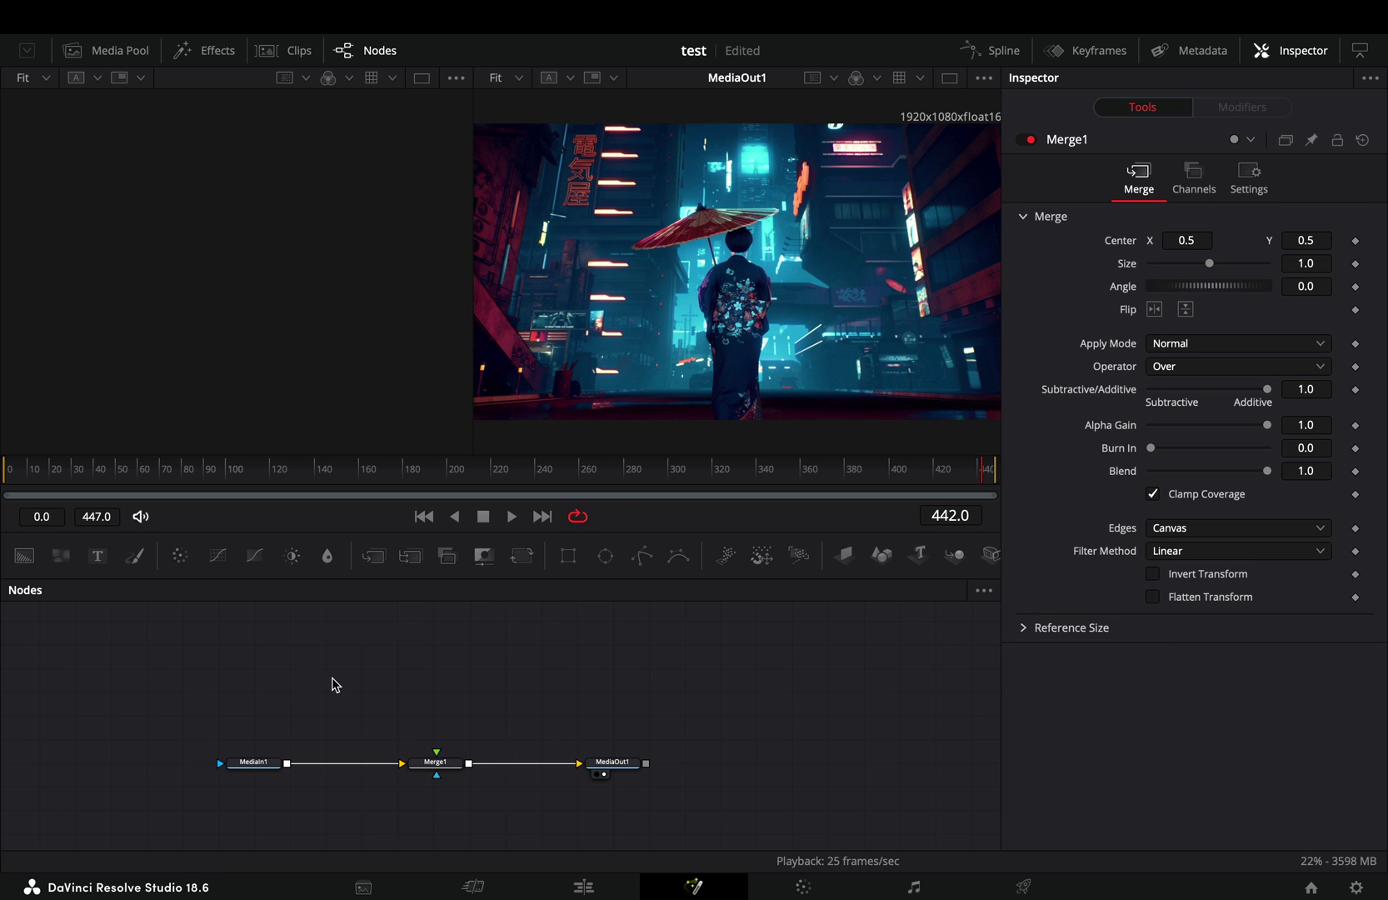
key(shift+space)
text(chroma)
key(Return)
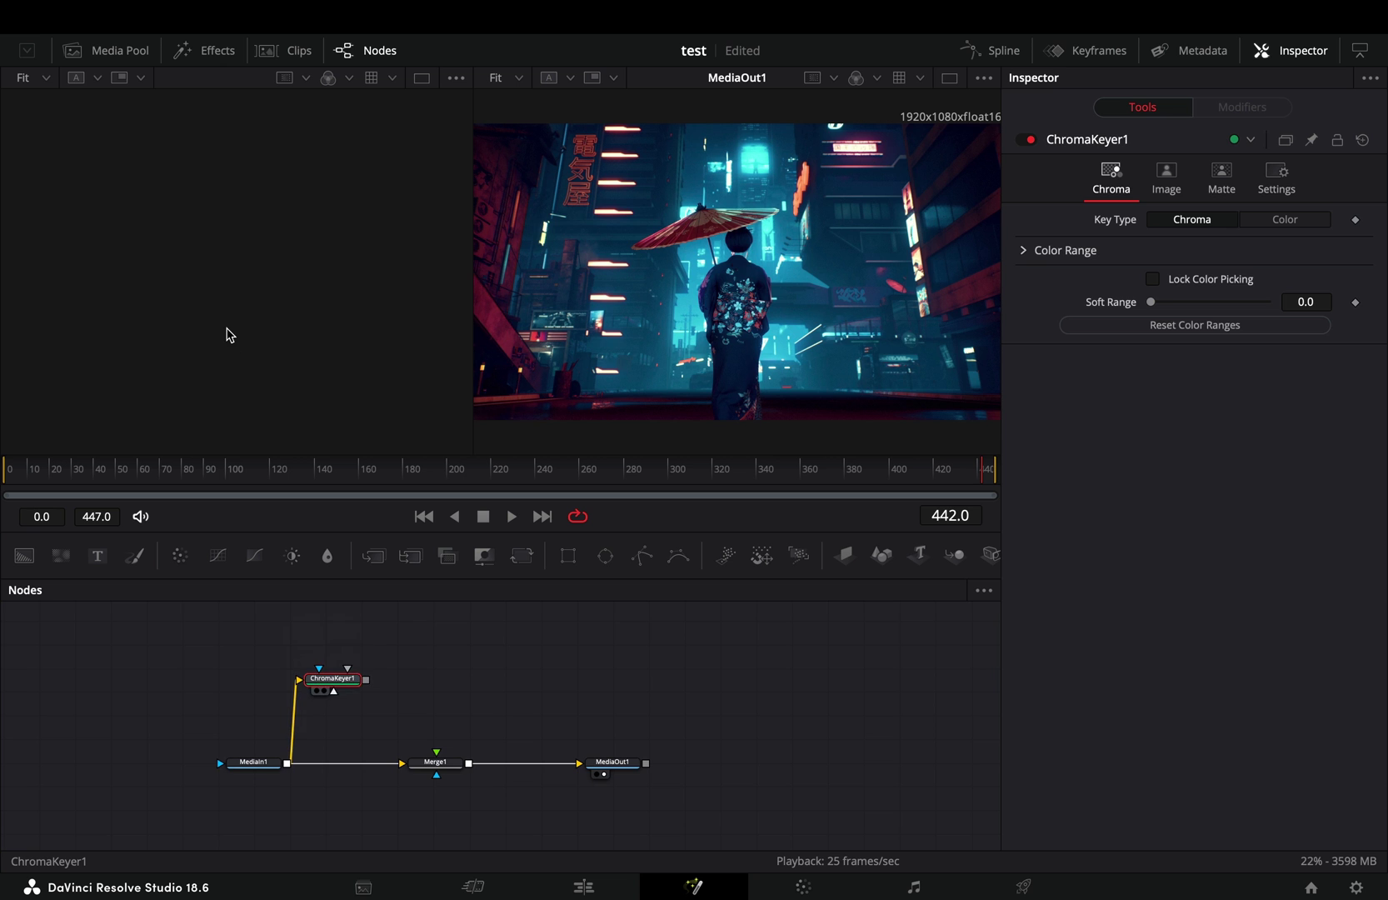
- Key the street's blue areas in ChromaKeyer1 and invert its matte
key(1)
drag(194, 345, 203, 353)
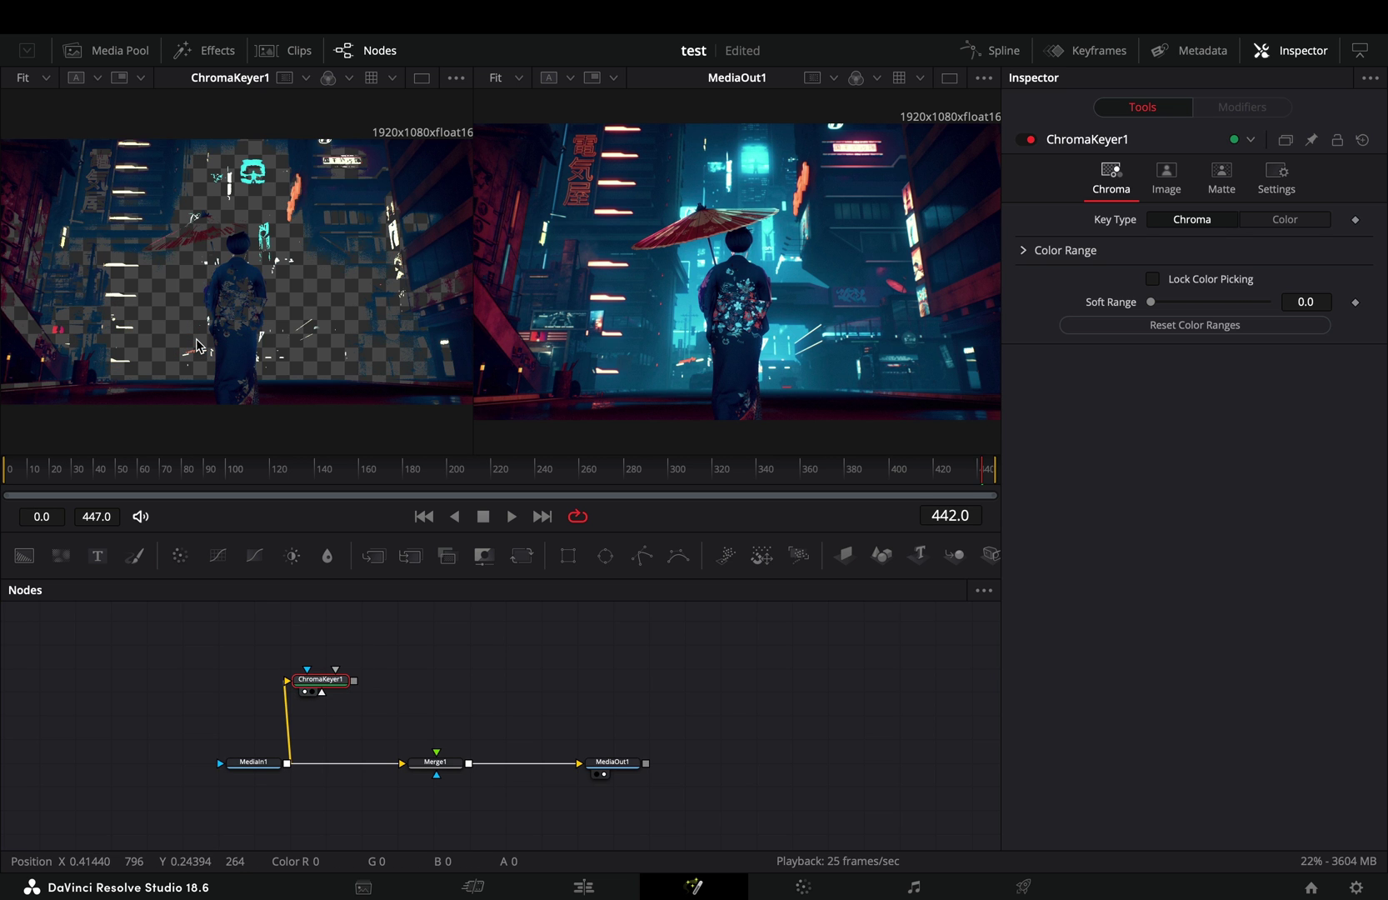
click(1217, 189)
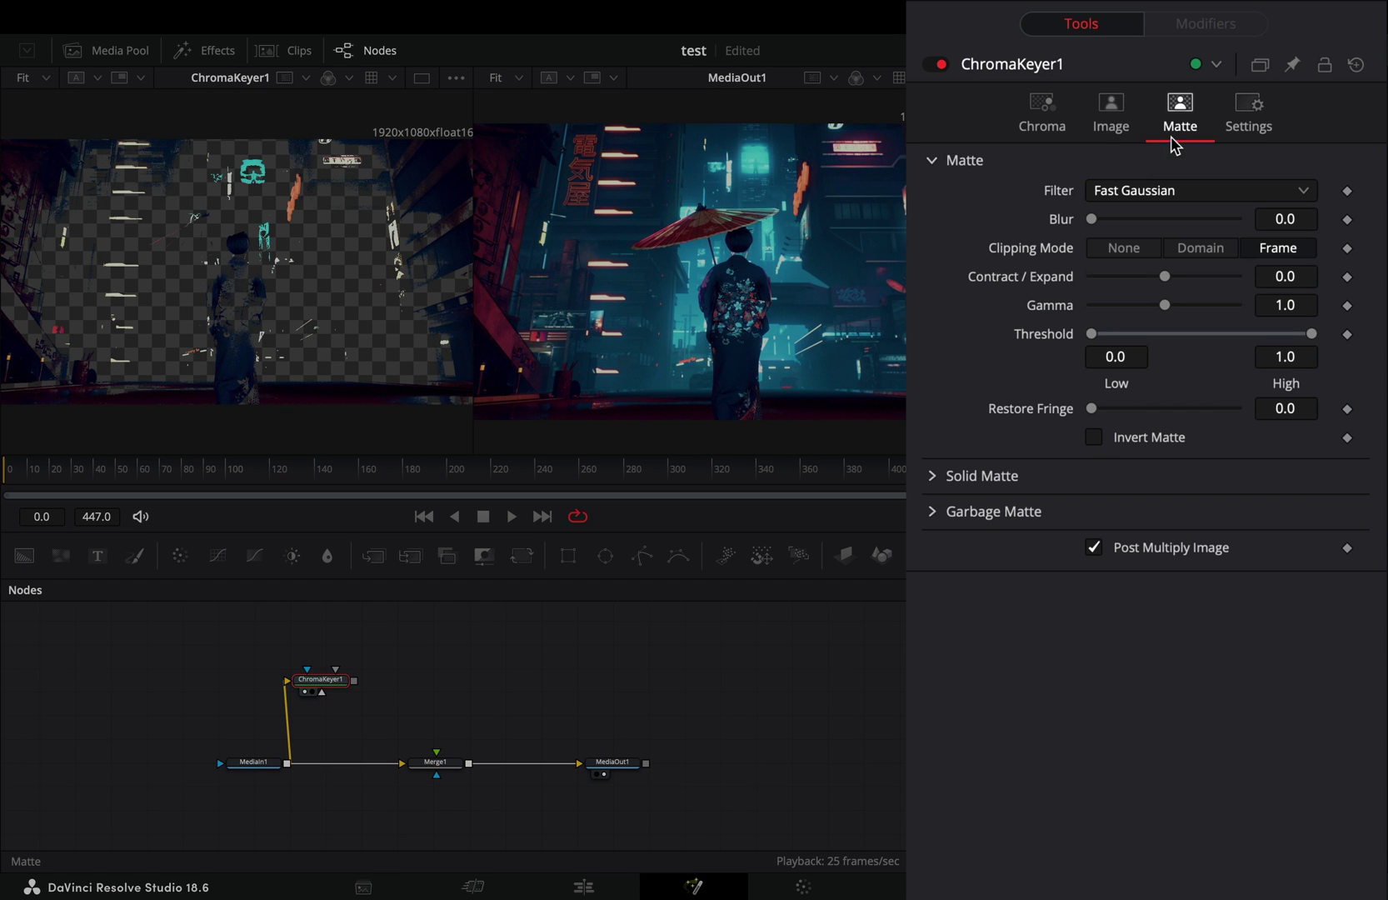
click(1095, 438)
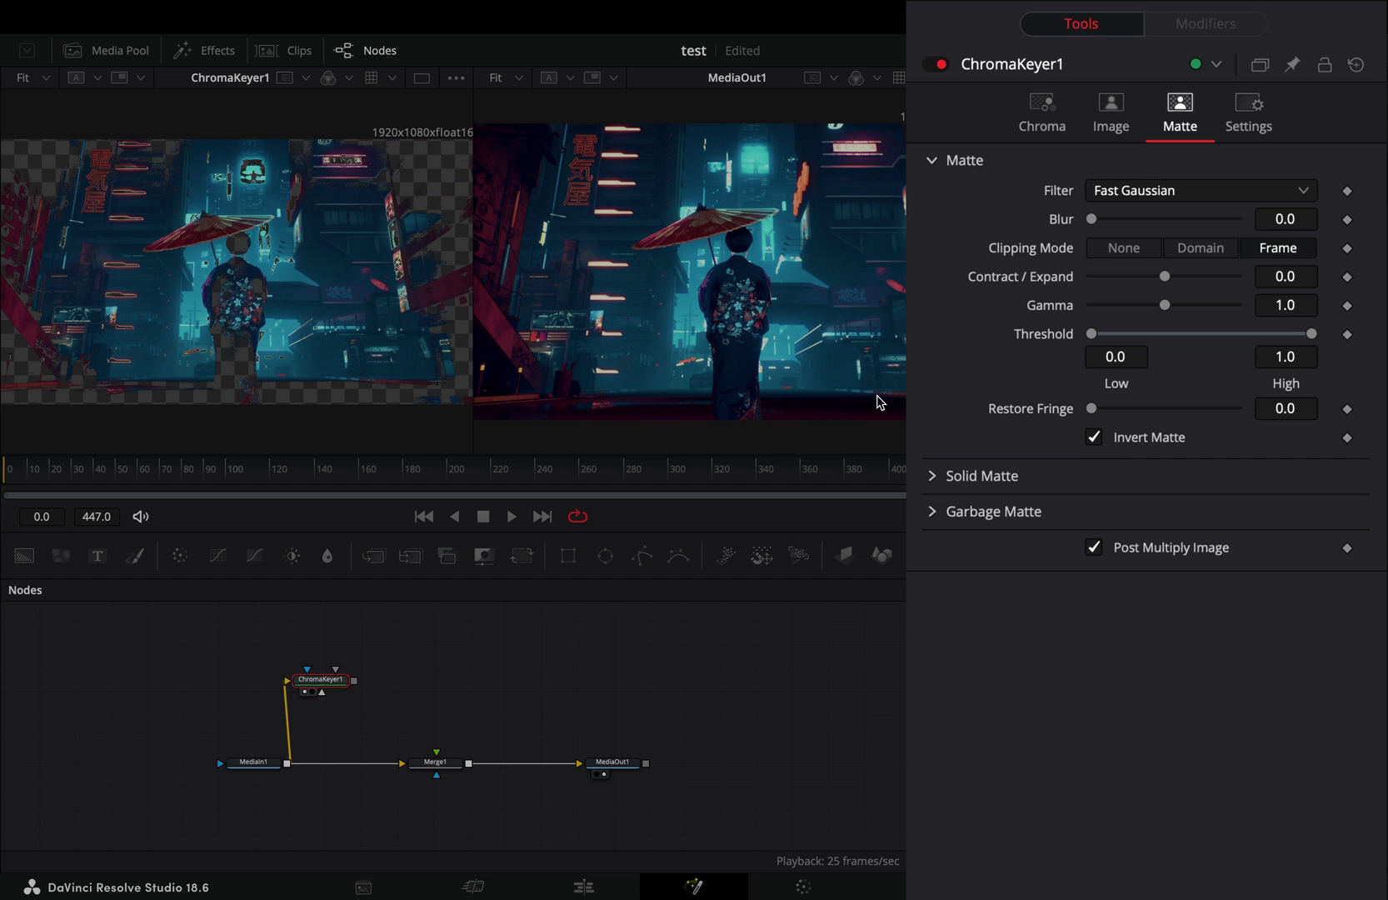
click(1063, 131)
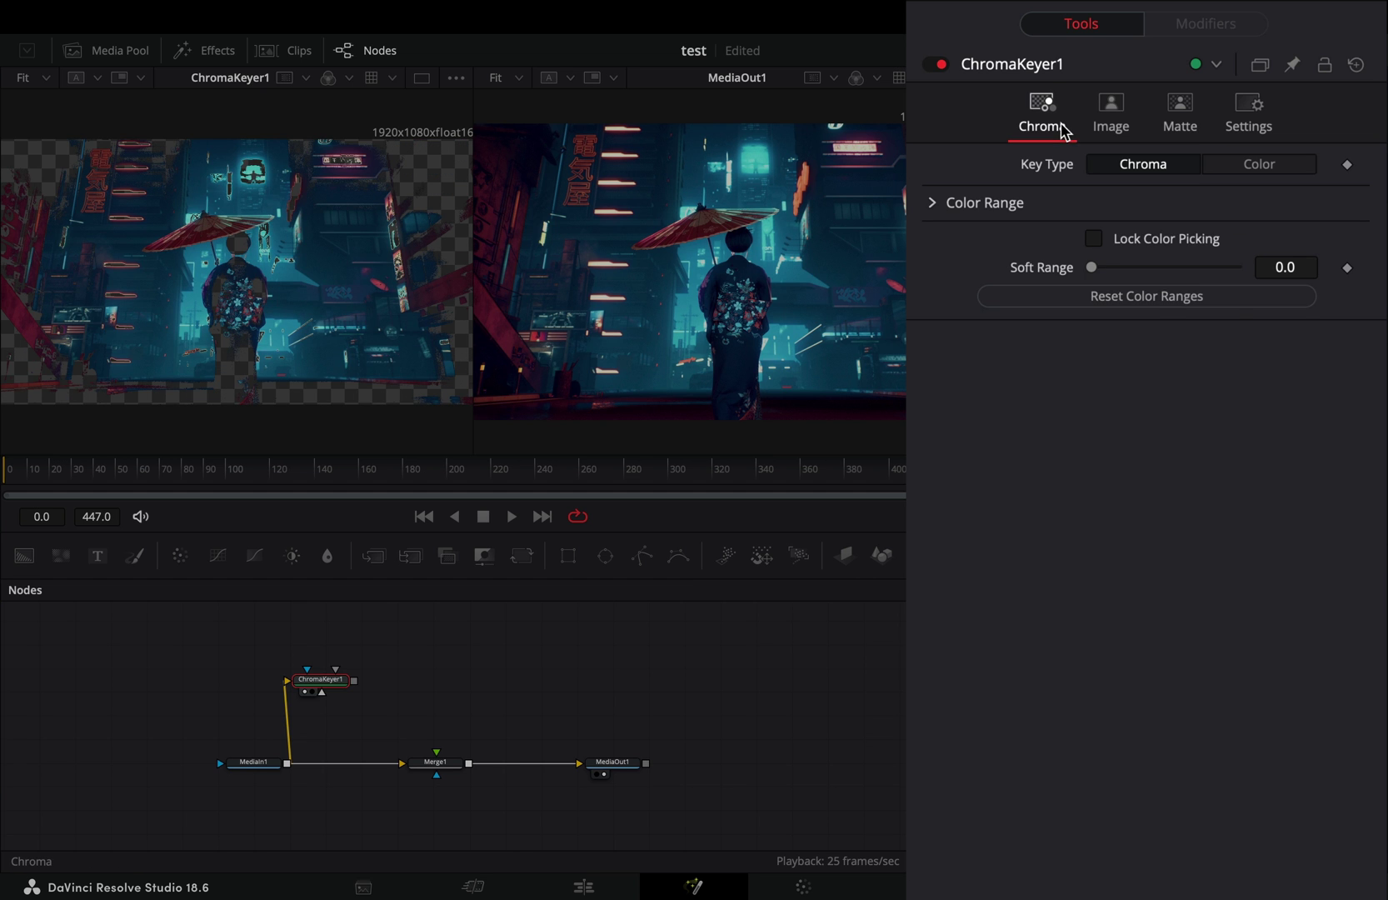
- Narrow the keyer's red range and raise its luminance low limit slightly
click(984, 202)
drag(1180, 233, 1139, 233)
drag(1255, 233, 1201, 236)
drag(1114, 457, 1119, 457)
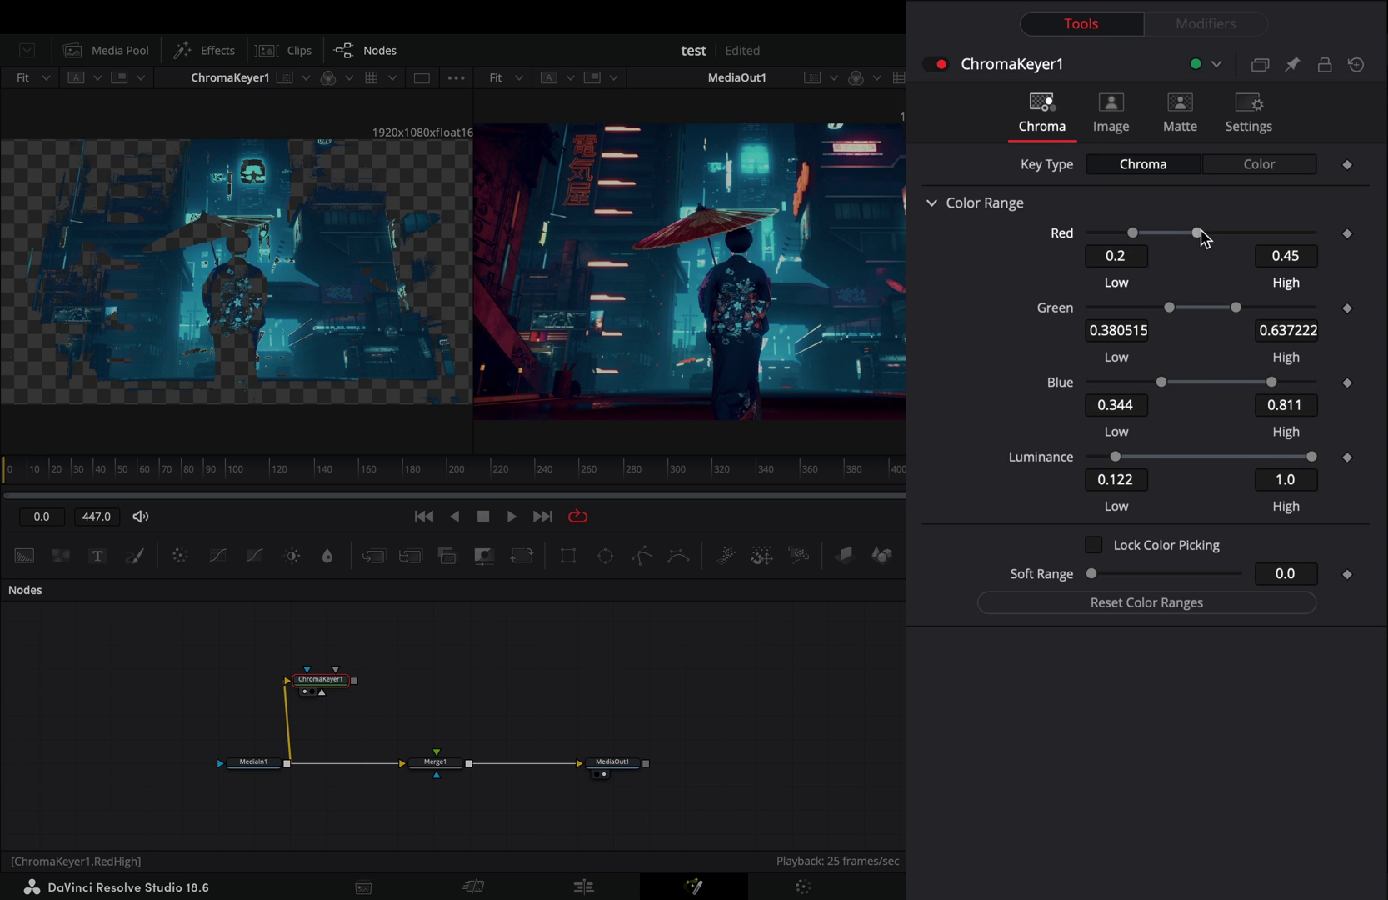
drag(1201, 237, 1210, 233)
- Add Blur1 with blur size 78.7 and connect it to Merge1's foreground input
key(shift+space)
text(blur)
key(Return)
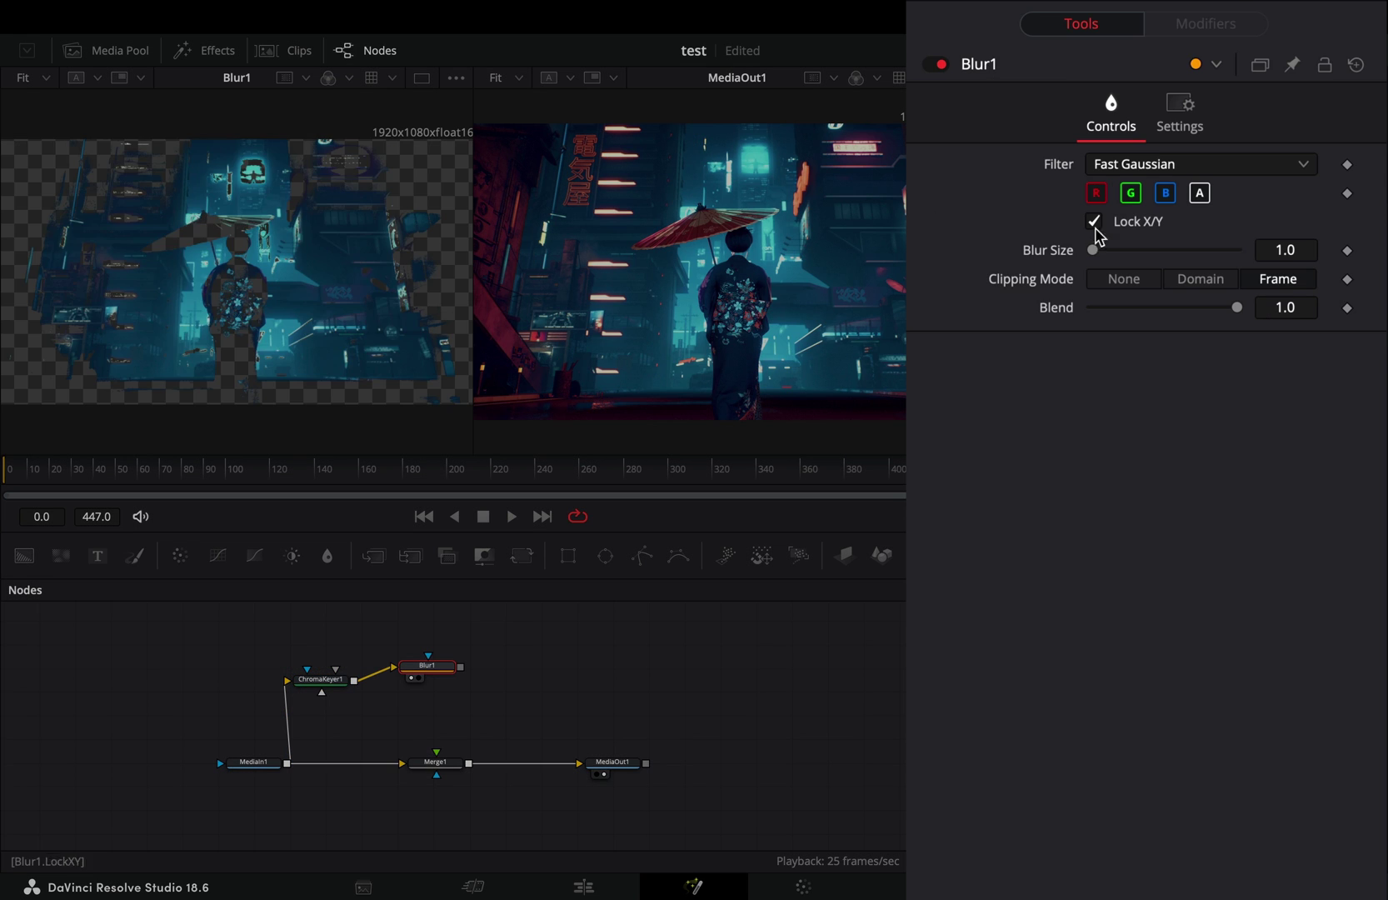
mouse_move(1091, 249)
mouse_down()
mouse_move(1266, 255)
mouse_move(1209, 254)
mouse_up()
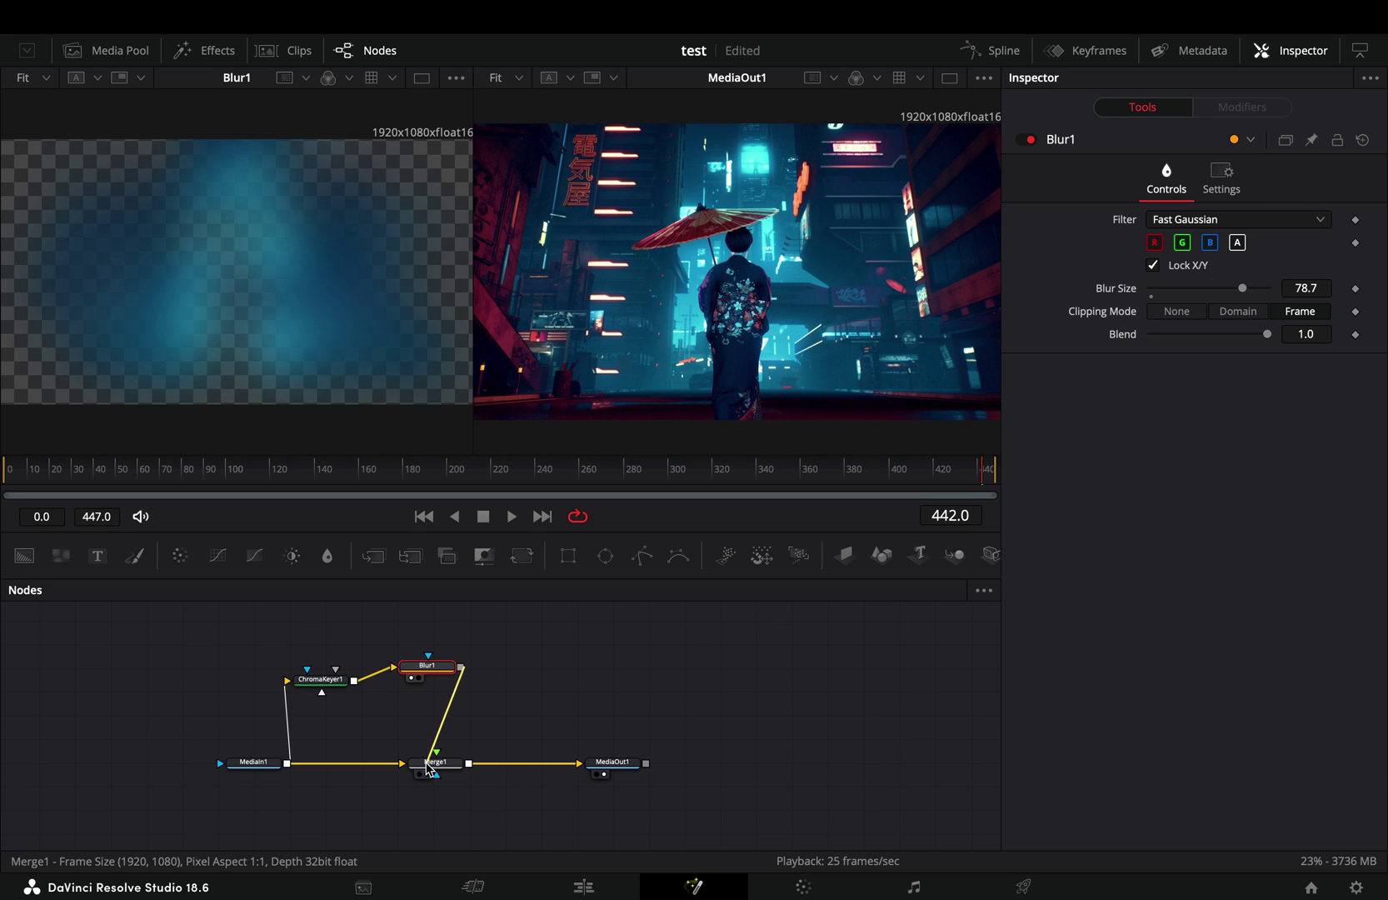
drag(433, 767, 433, 764)
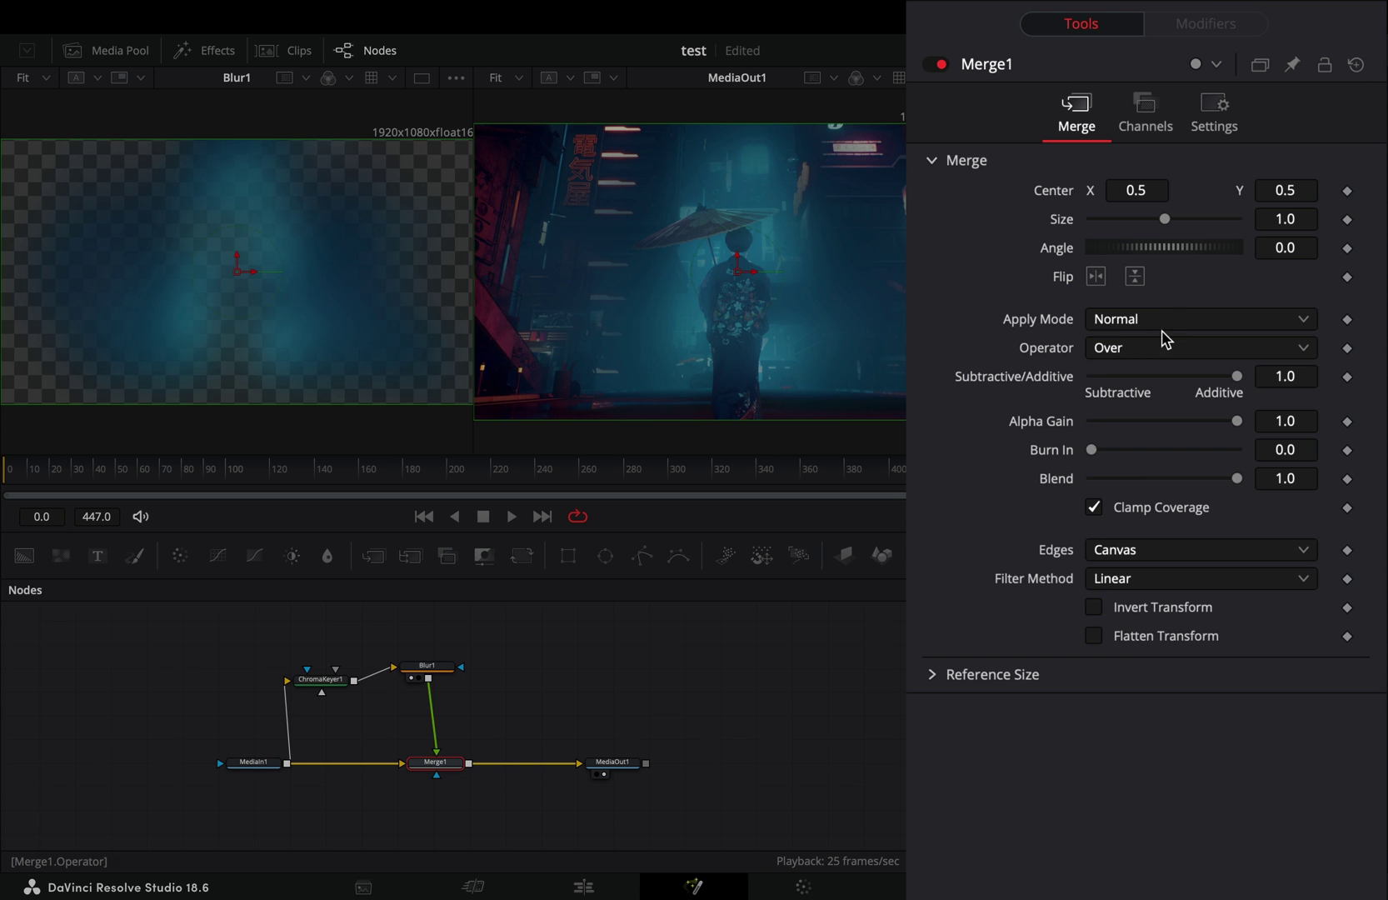
click(1213, 342)
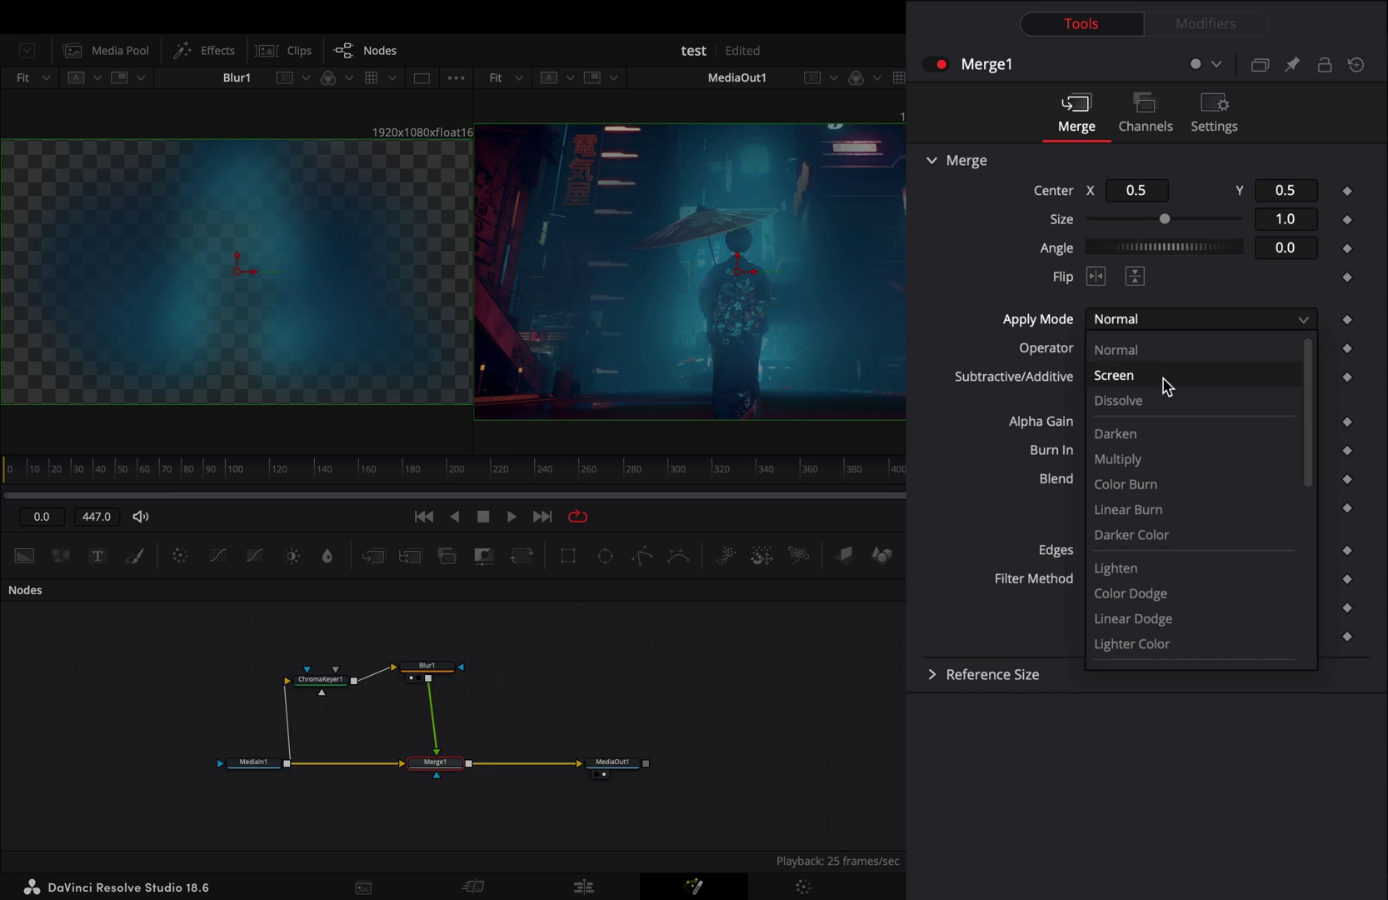